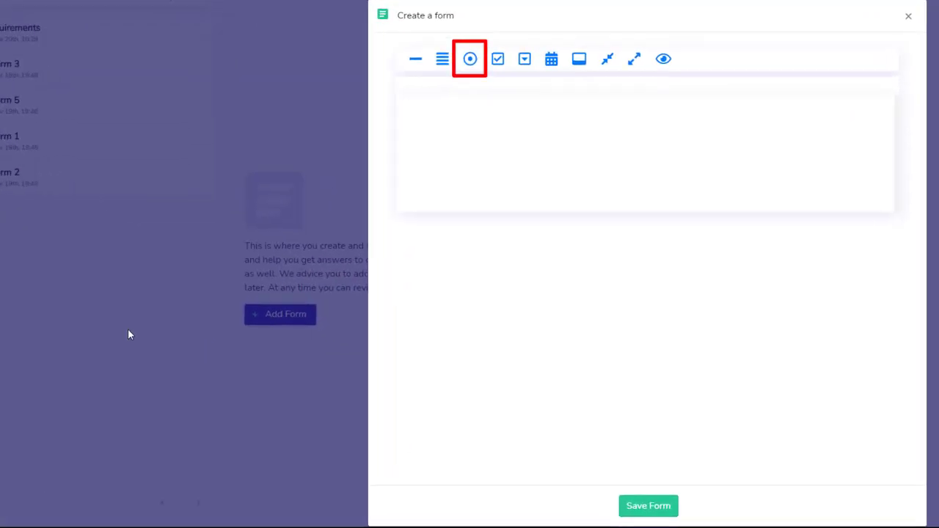
# - Add a radio button question titled 'How Large Is Your Organization?'
pyautogui.click(470, 58)
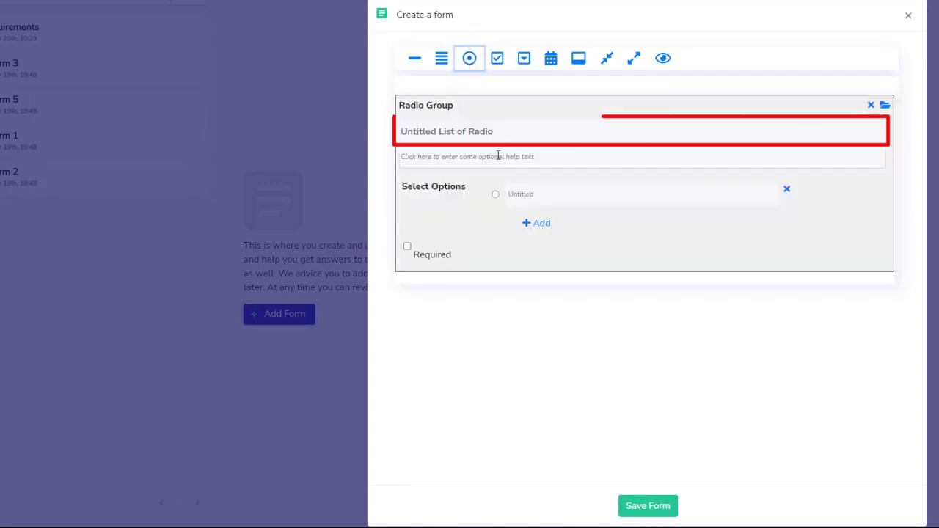
pyautogui.click(502, 132)
pyautogui.write('How')
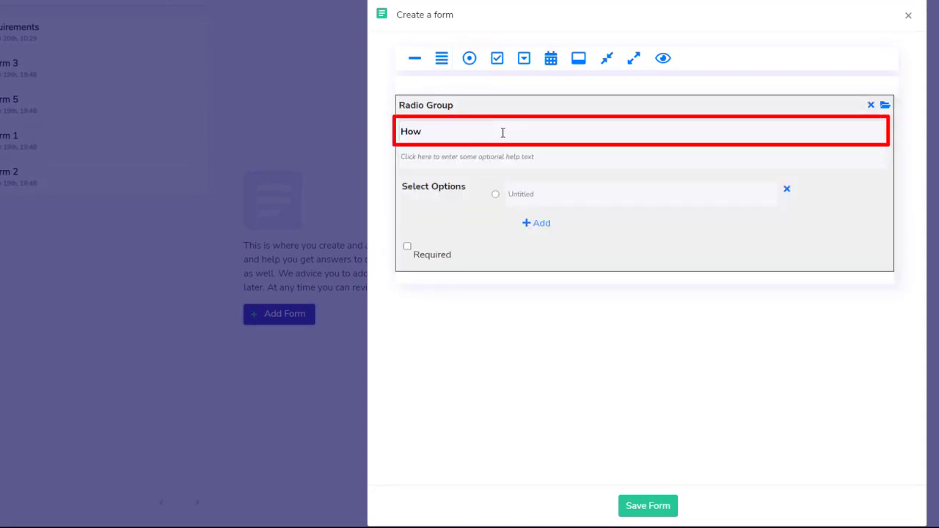
pyautogui.write(' Large Is Your Organization?')
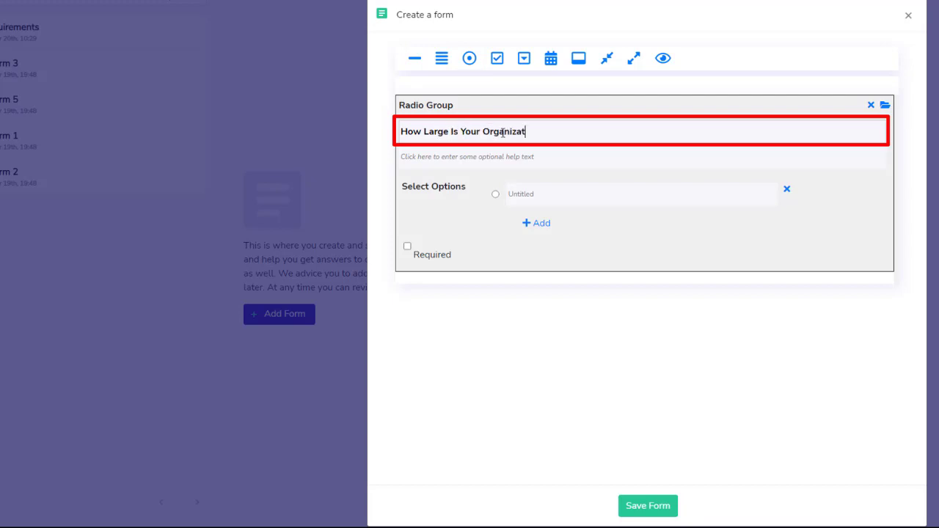
# - Give it the answers 1-10 people, 11-50 people and More than 50 people, and make it required
pyautogui.click(530, 196)
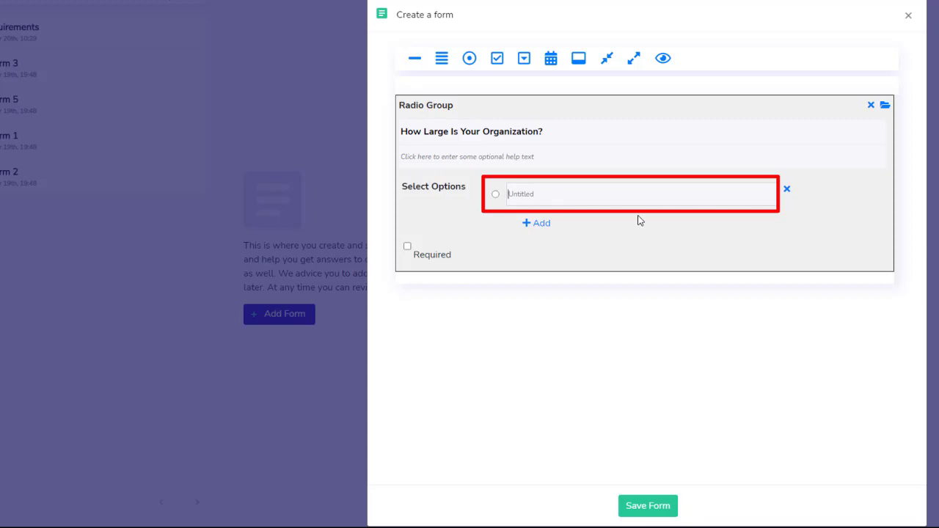
pyautogui.write('1-10 people')
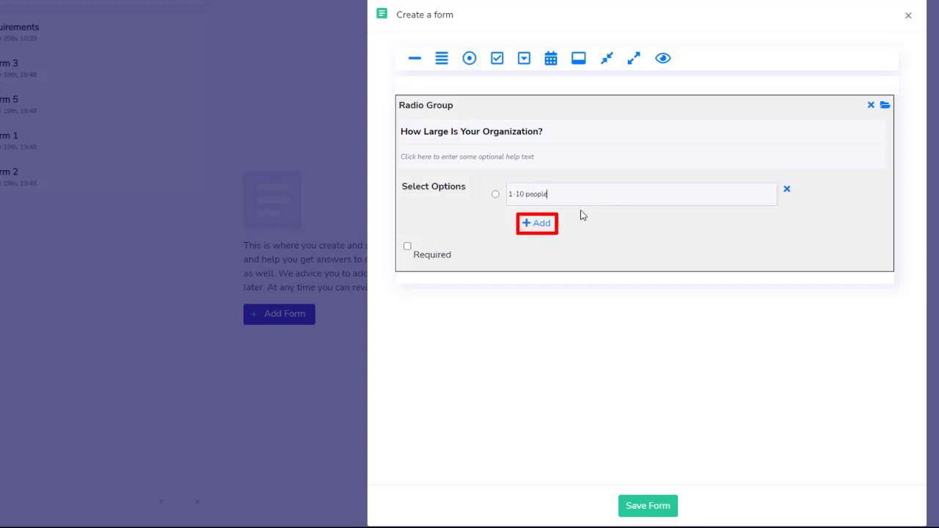
pyautogui.click(542, 223)
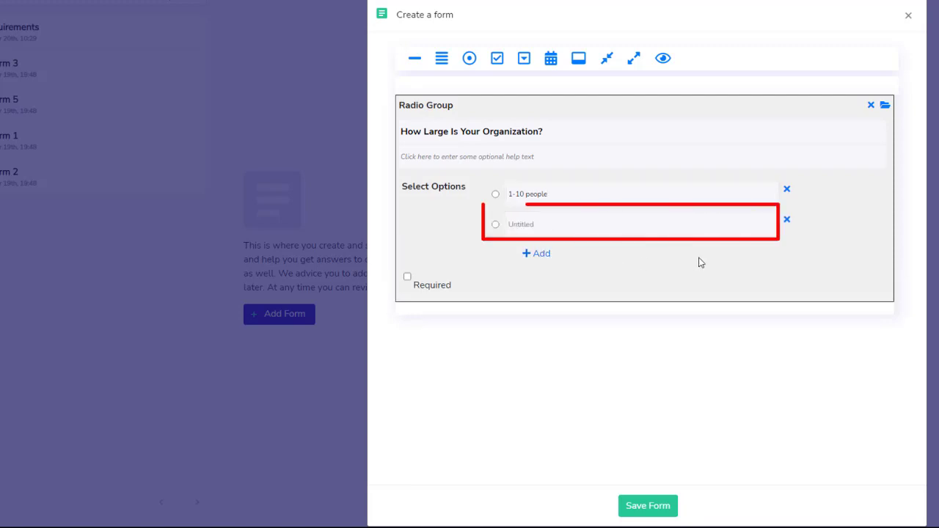
pyautogui.click(653, 227)
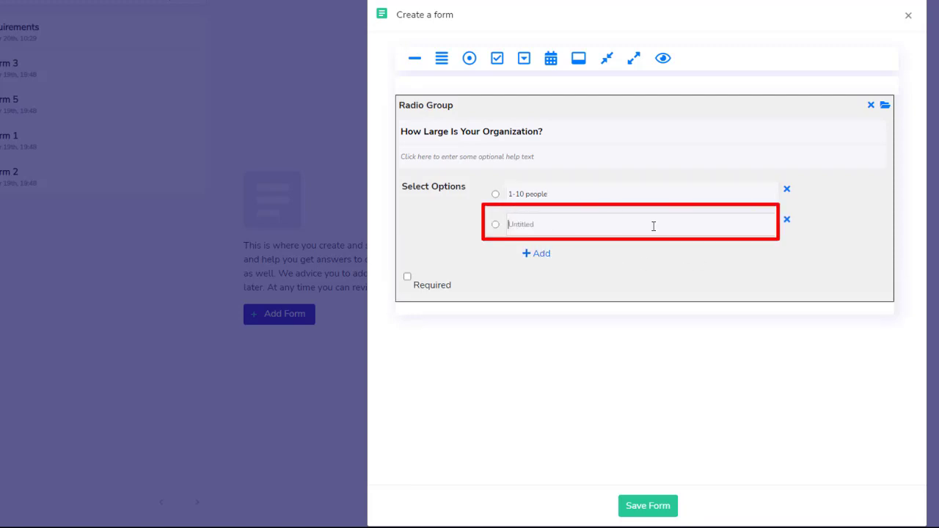
pyautogui.write('11-50 people')
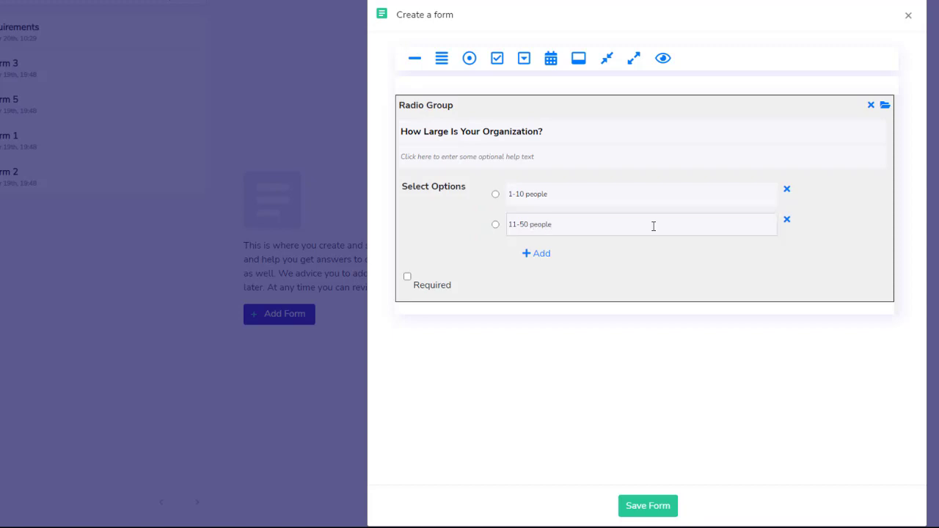
pyautogui.click(533, 253)
pyautogui.write('More than 50 people')
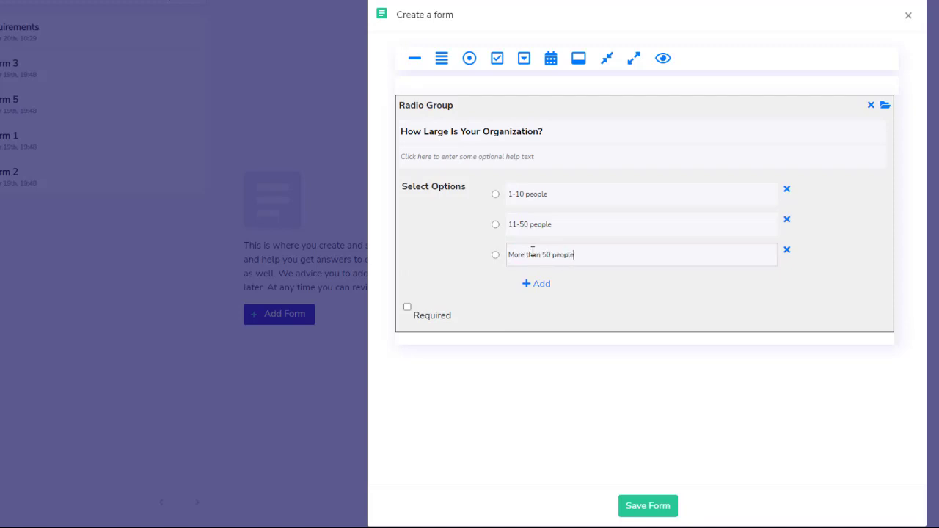
pyautogui.click(555, 324)
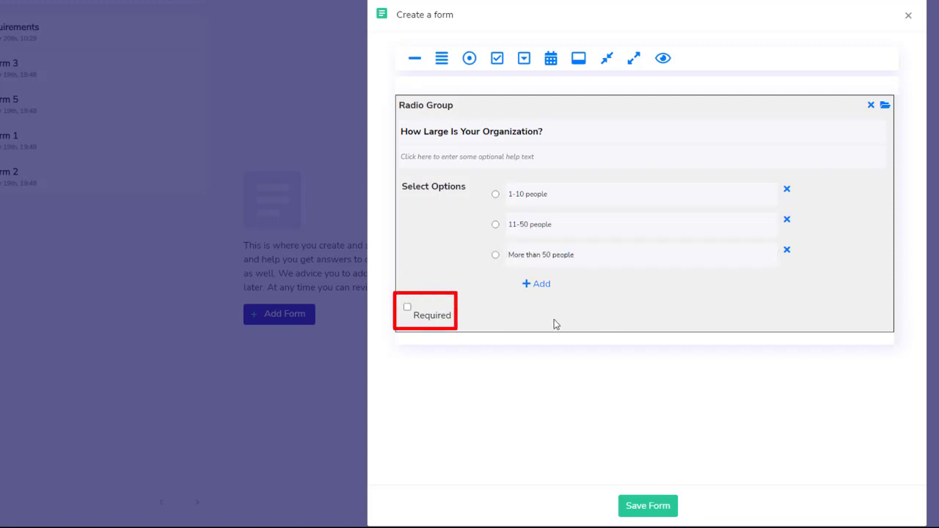
pyautogui.click(407, 307)
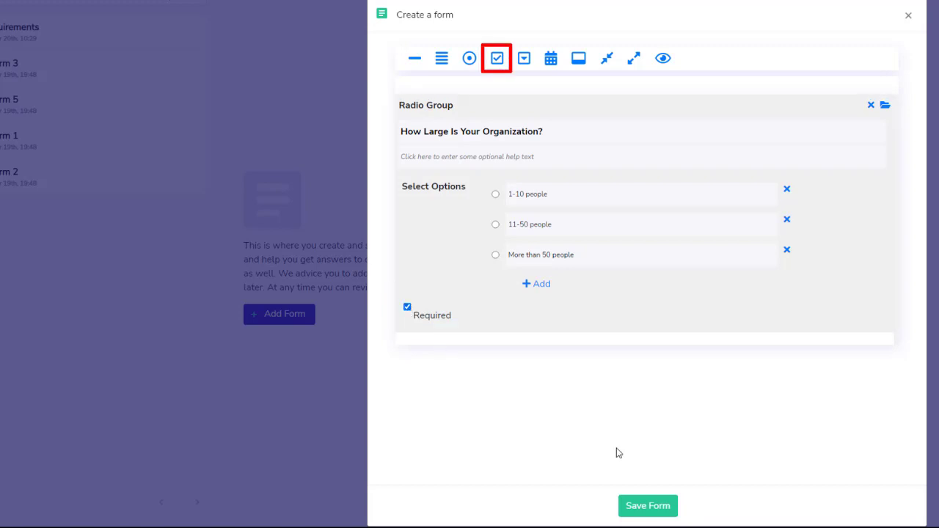
# - Add a checkboxes question titled 'What Training Systems do you already use?'
pyautogui.click(496, 58)
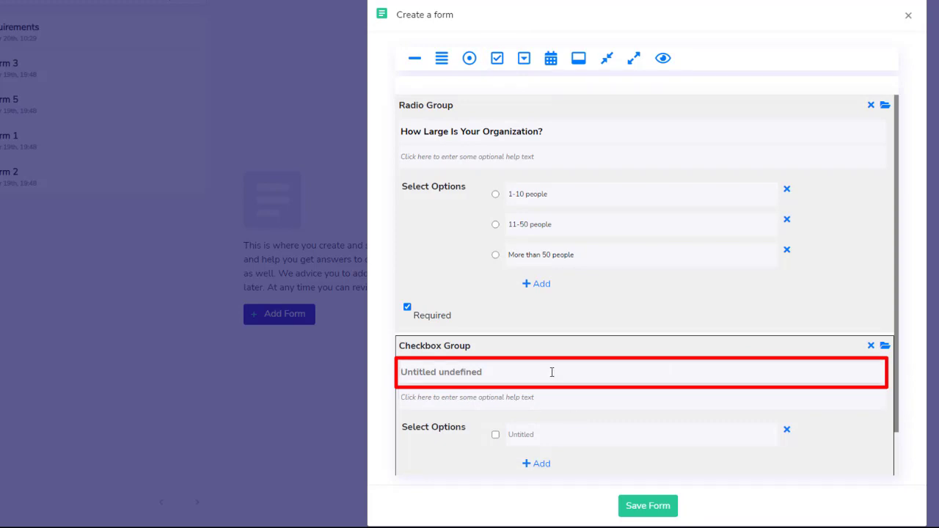
pyautogui.write('What Training Syste')
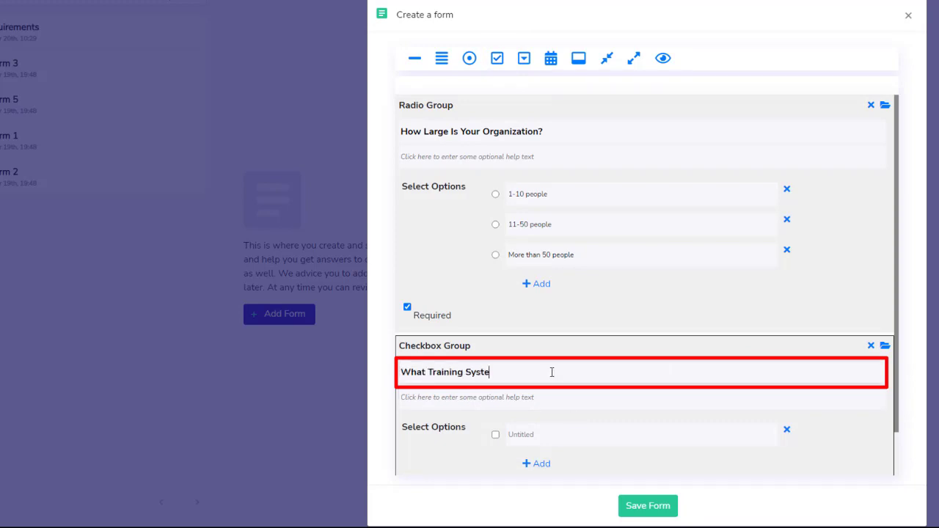
pyautogui.write('ms do you already use?')
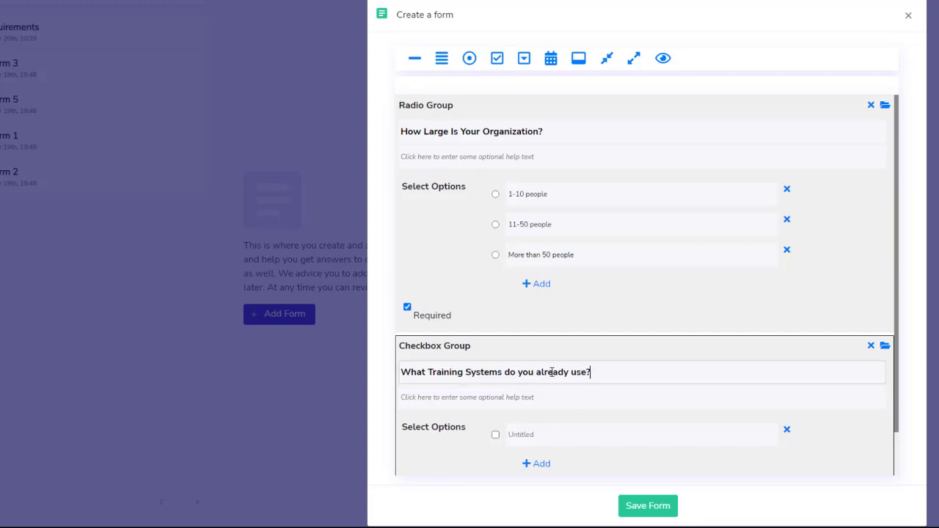
pyautogui.scroll(-1, 579, 418)
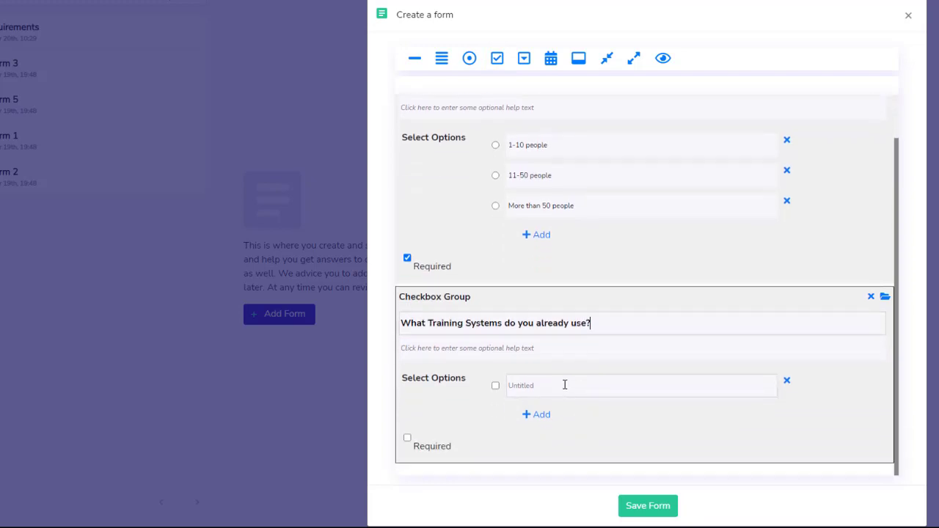
# - Add options Face to Face Training Sessions, Digital Platform Based Internet Delivery, Mobile App, Gamified Content
pyautogui.click(565, 385)
pyautogui.write('Face')
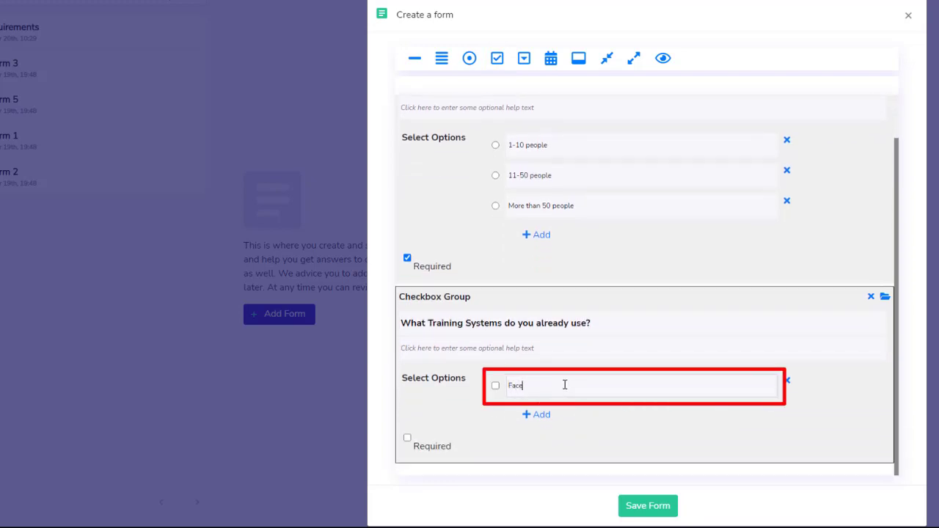
pyautogui.write(' to Face Training Sessions')
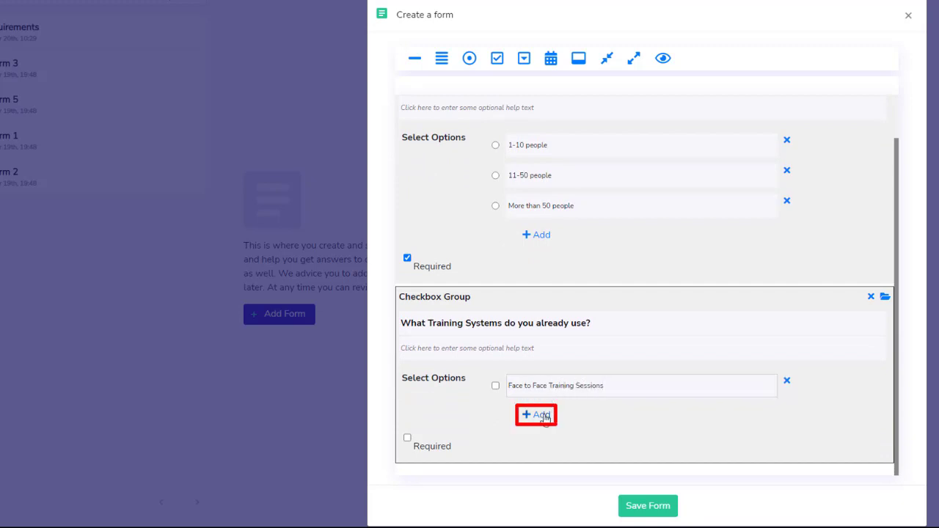
pyautogui.click(543, 416)
pyautogui.write('Digital')
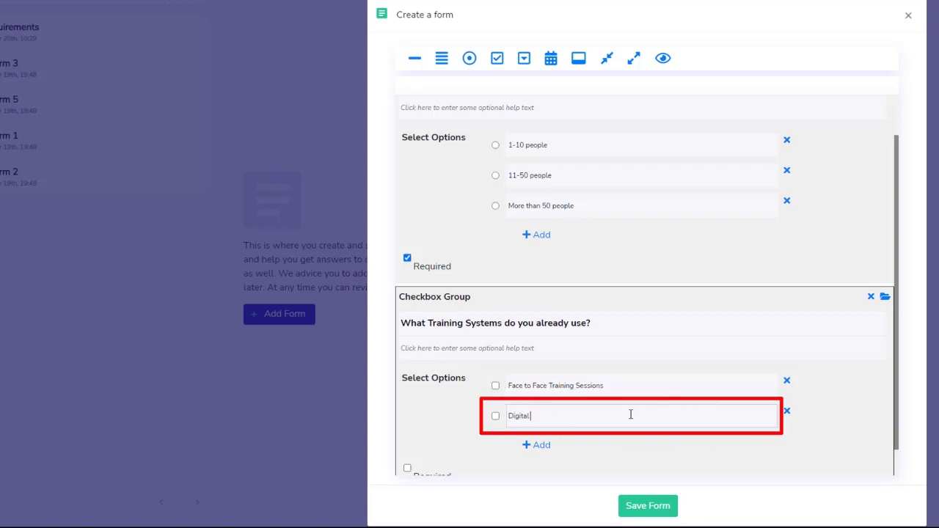
pyautogui.write(' Platform Based Internet Delivery')
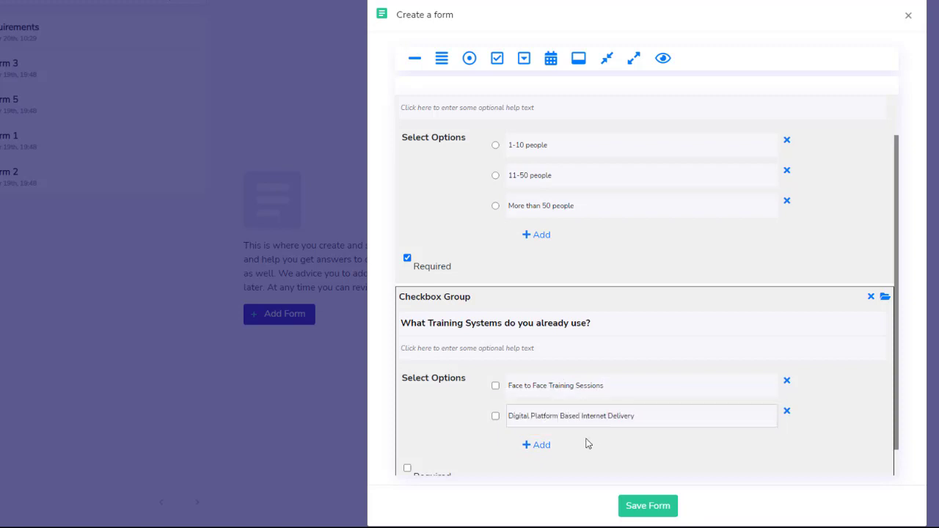
pyautogui.click(543, 446)
pyautogui.write('Mobile App')
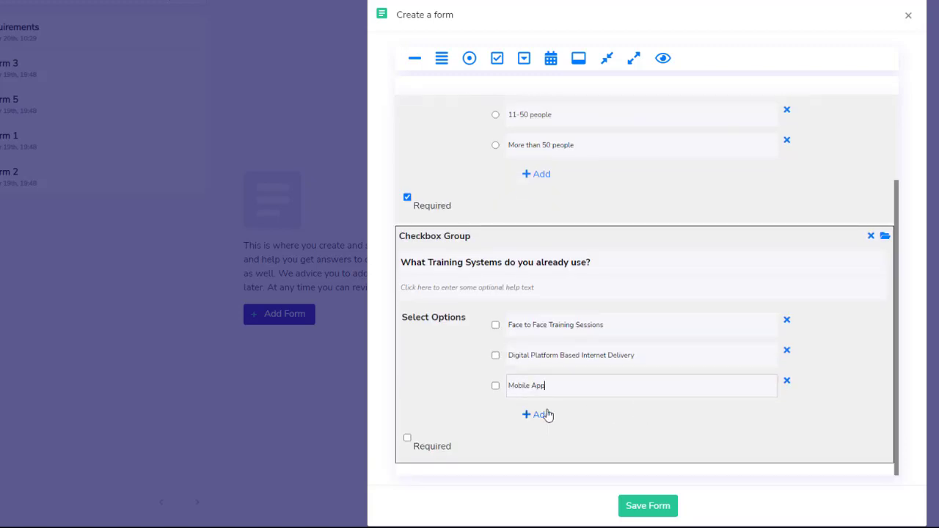
pyautogui.click(546, 416)
pyautogui.write('Gamified')
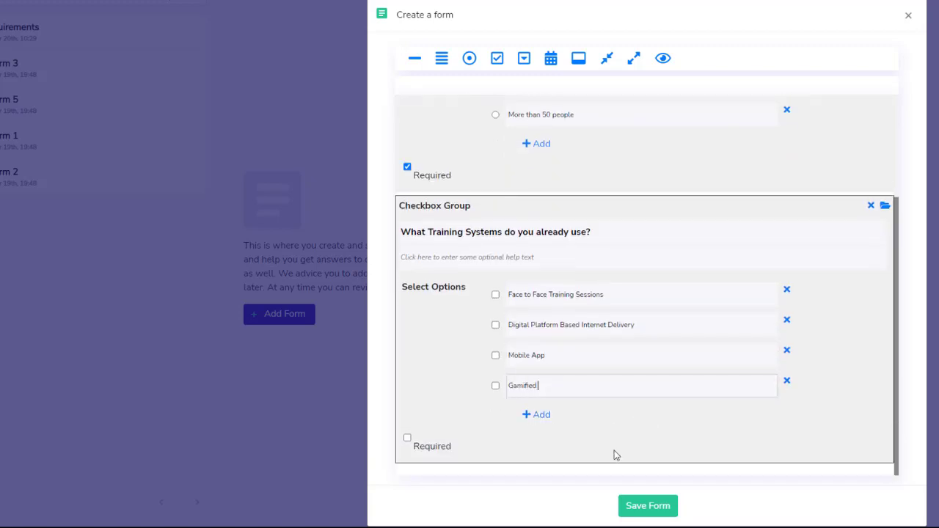
pyautogui.write(' Contente')
pyautogui.click(470, 360)
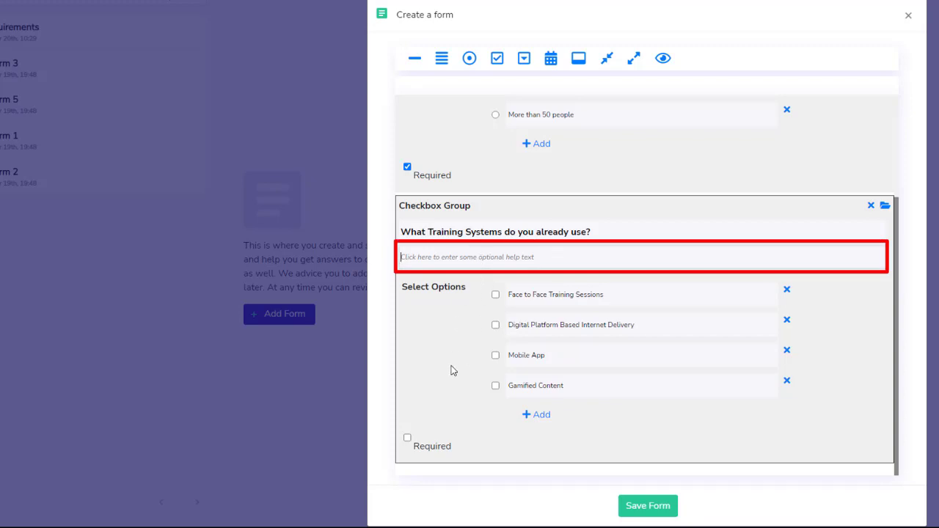
# - Add the help text 'Tell us more about your current training engagement', make it required, and add a section break
pyautogui.write('Tell us more about your curren')
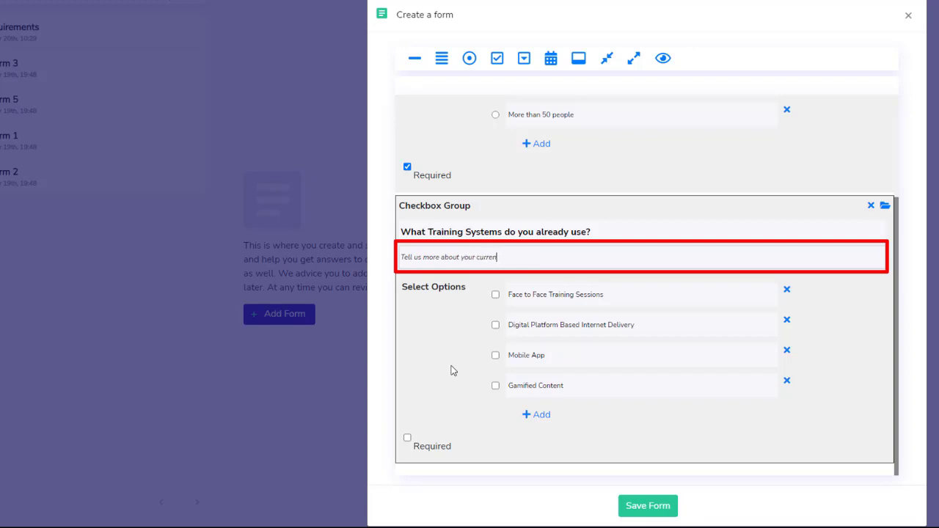
pyautogui.write('t training engagement')
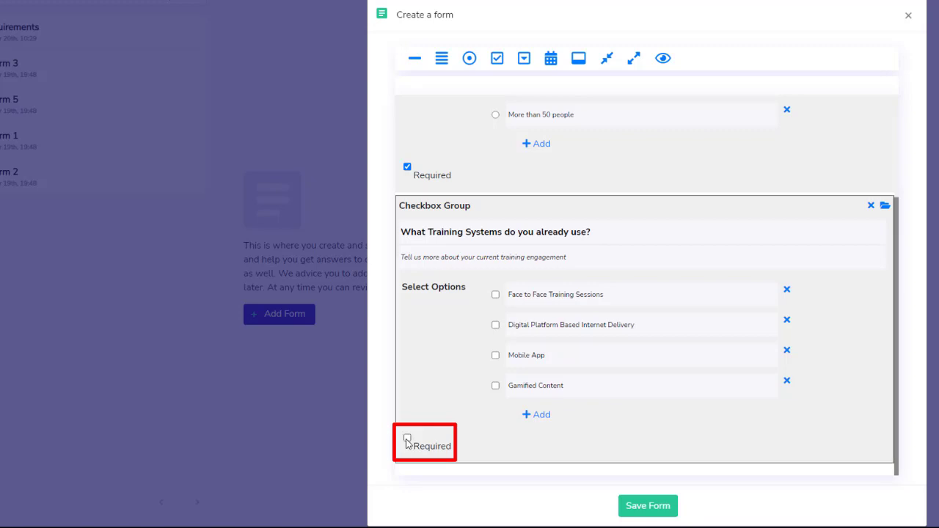
pyautogui.click(407, 437)
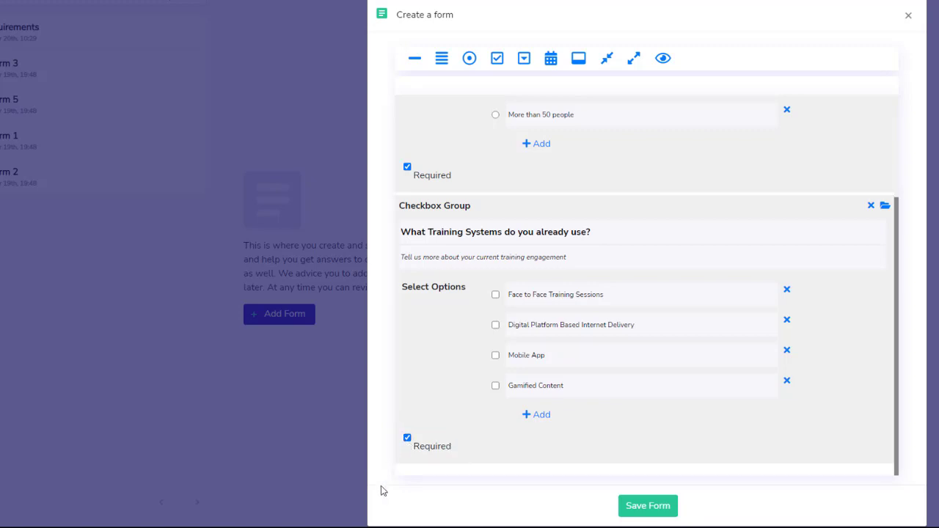
pyautogui.click(578, 58)
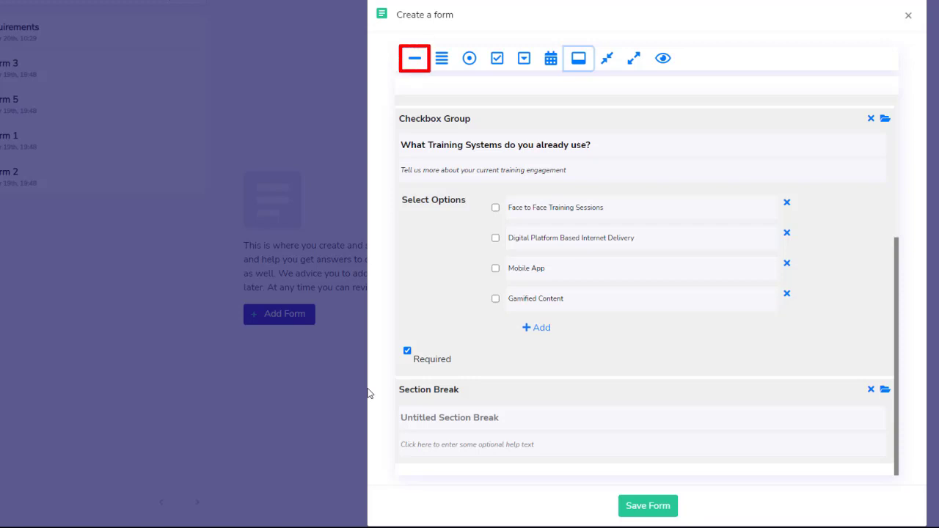
# - Add a single-line text field titled 'What Are your training goals for this year?' after the section break
pyautogui.click(415, 59)
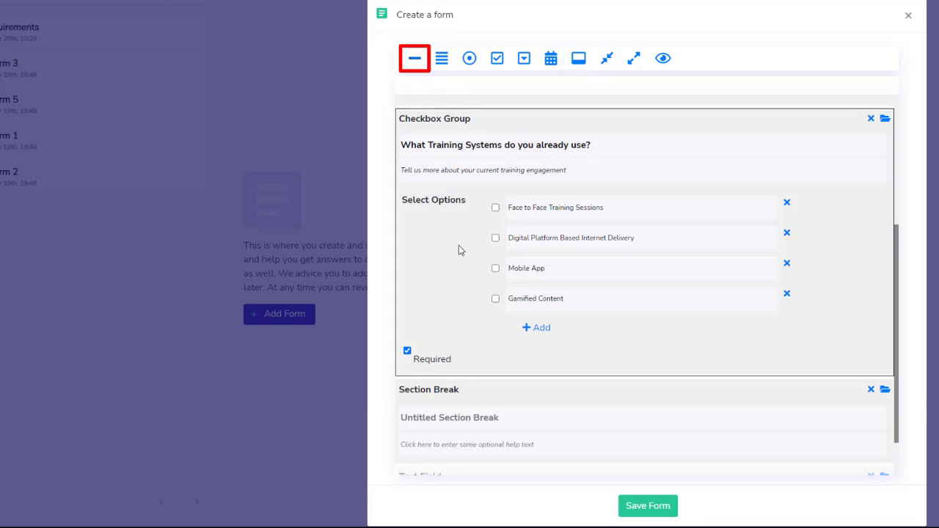
pyautogui.scroll(-2, 432, 381)
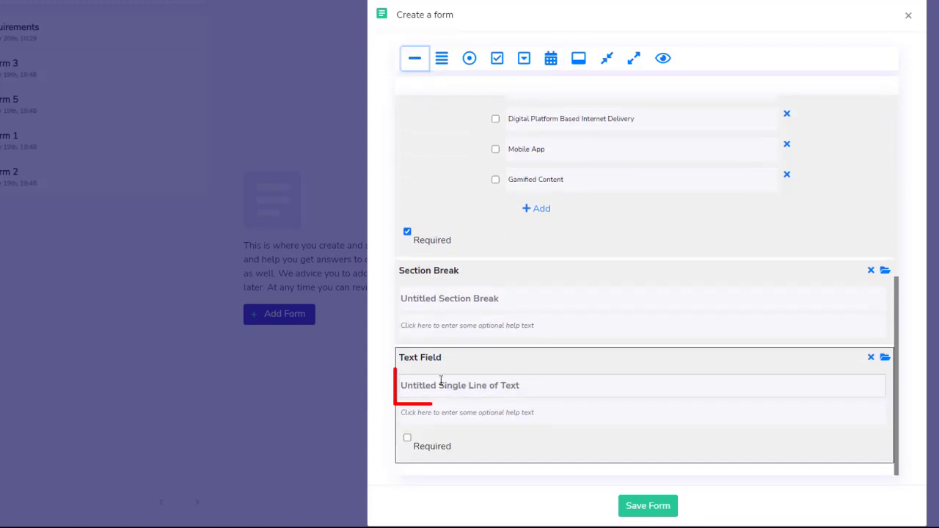
pyautogui.click(450, 387)
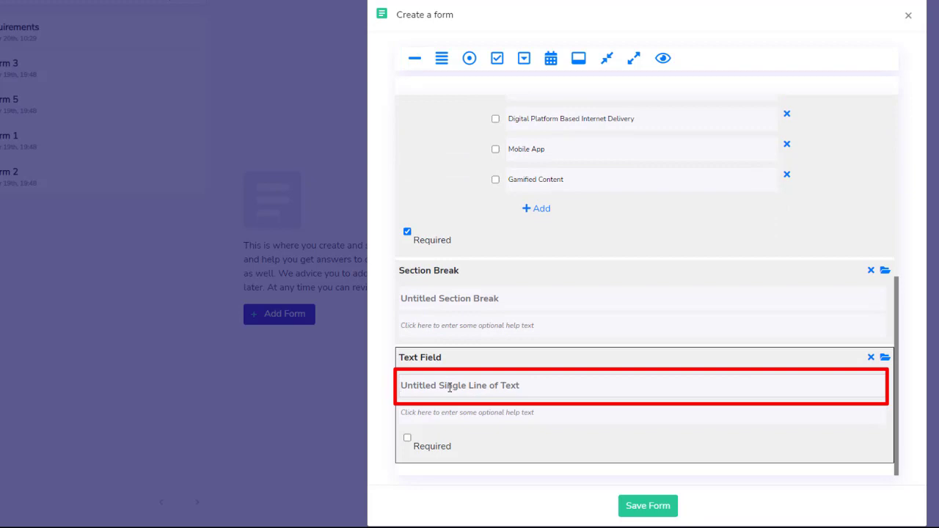
pyautogui.write('What Are your training')
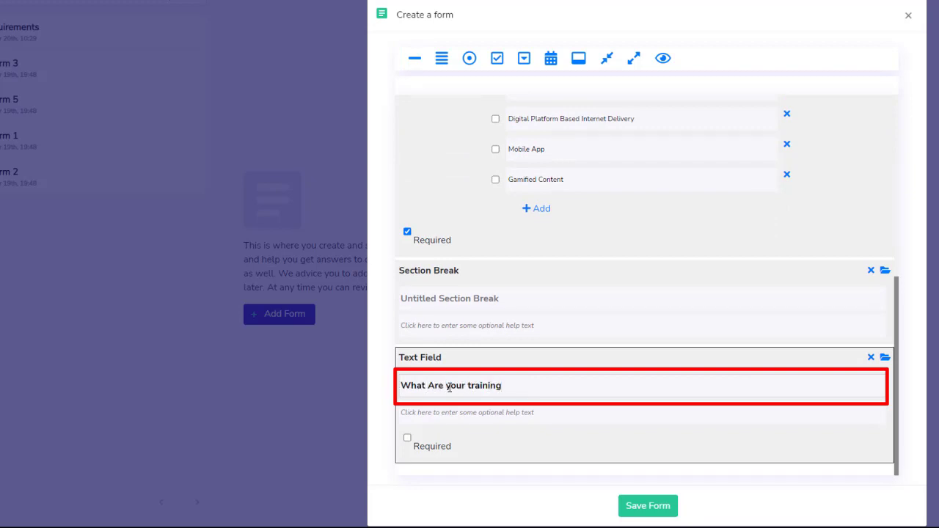
pyautogui.write(' goals for this year?')
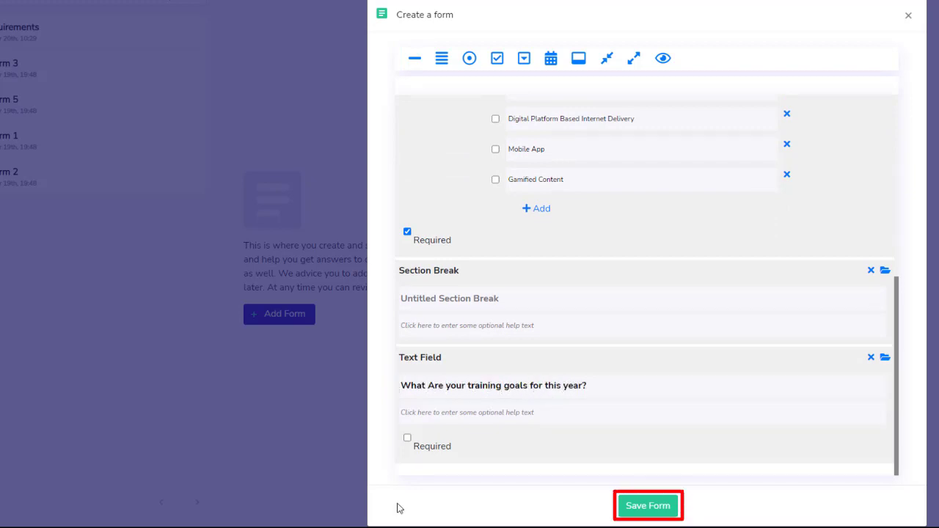
# - Save the form under the name 'Training Engagement For the Current Year'
pyautogui.click(643, 503)
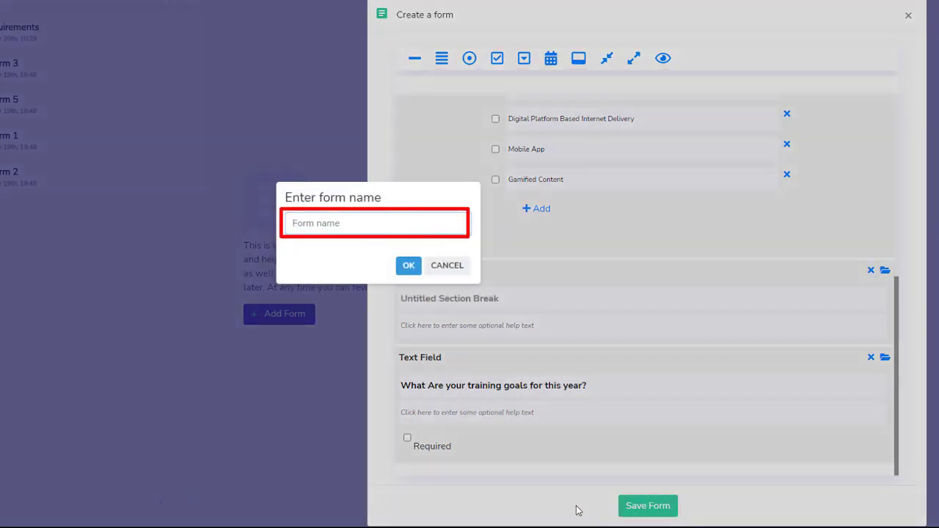
pyautogui.write('Training Engagemen')
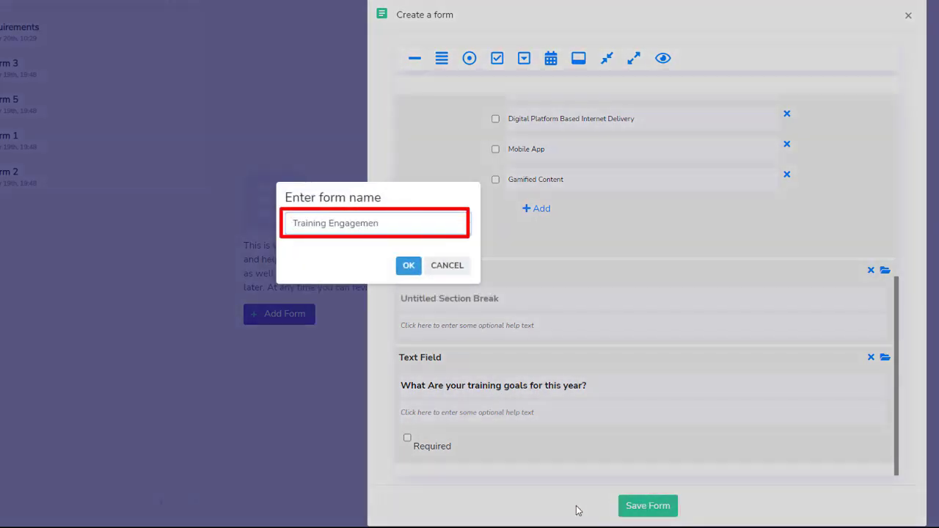
pyautogui.write('t For the Current Year')
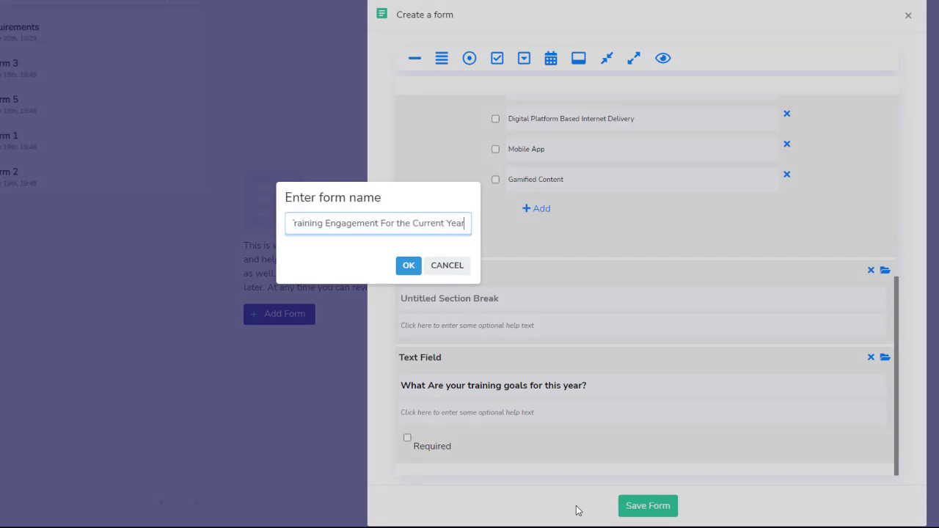
pyautogui.click(409, 265)
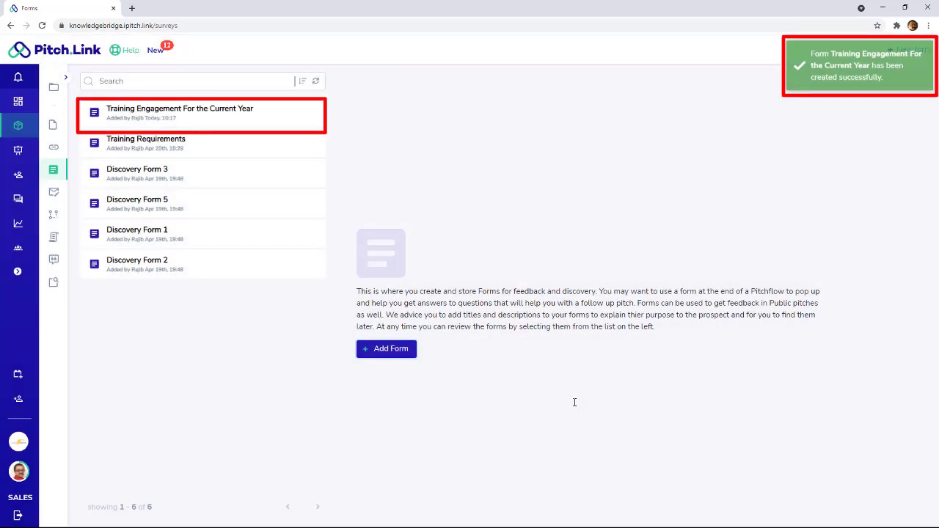
# - Open the form's settings and set the display text to 'Let Us Understand Your Training Requirements'
pyautogui.click(202, 120)
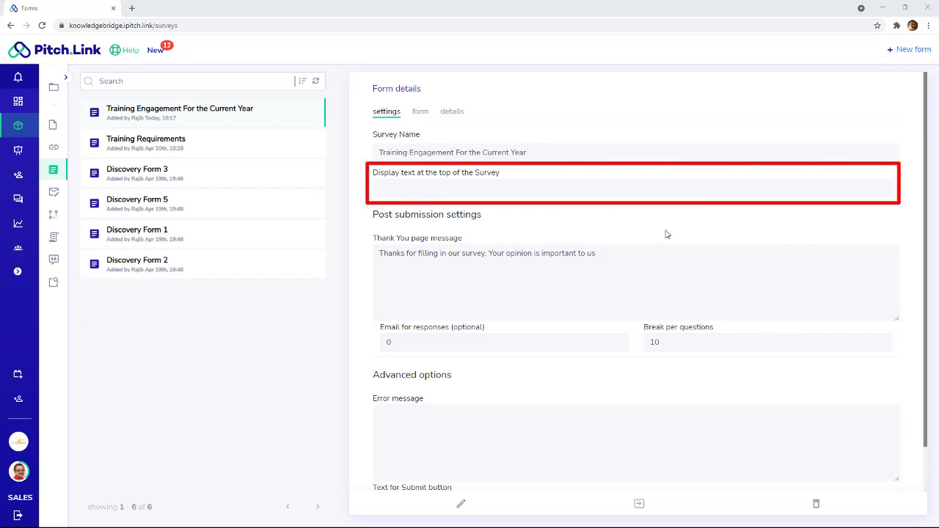
pyautogui.click(496, 187)
pyautogui.write('L')
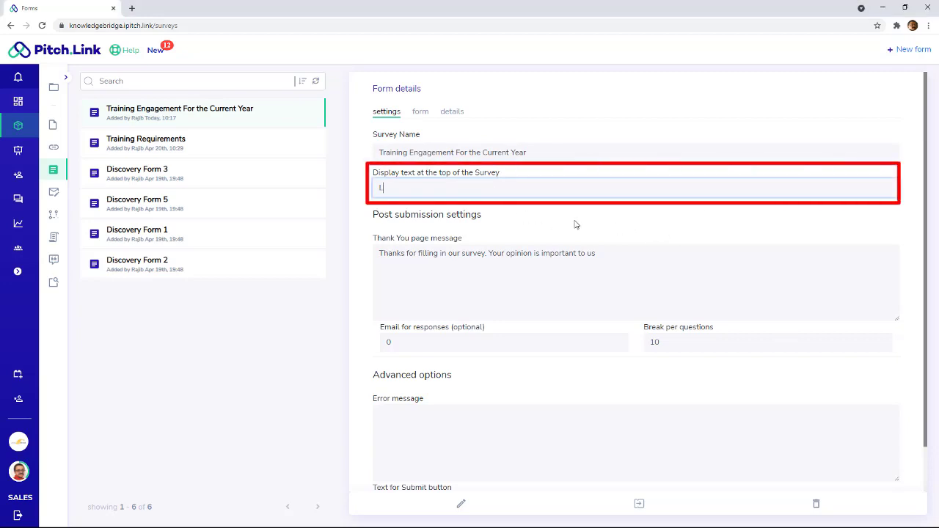
pyautogui.write('et Us Understand Your Training Requirements')
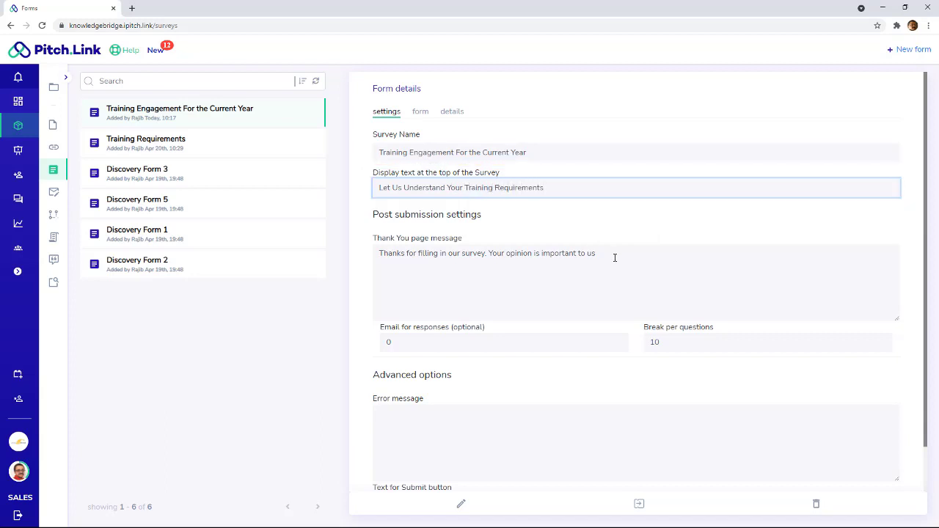
# - Replace the thank-you message's second sentence with 'This will help us provide an optimized solution for your needs.'
pyautogui.click(616, 282)
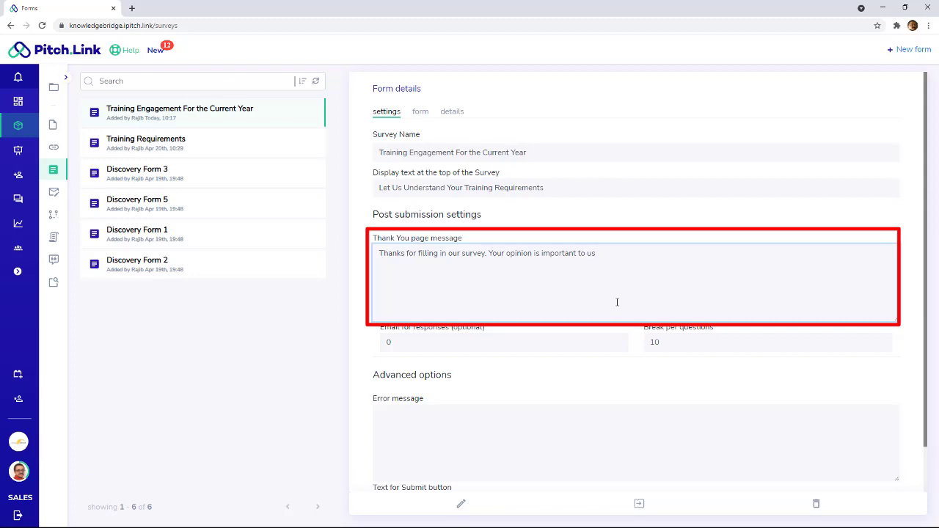
pyautogui.moveTo(489, 253); pyautogui.dragTo(694, 278)
pyautogui.write('This will help us')
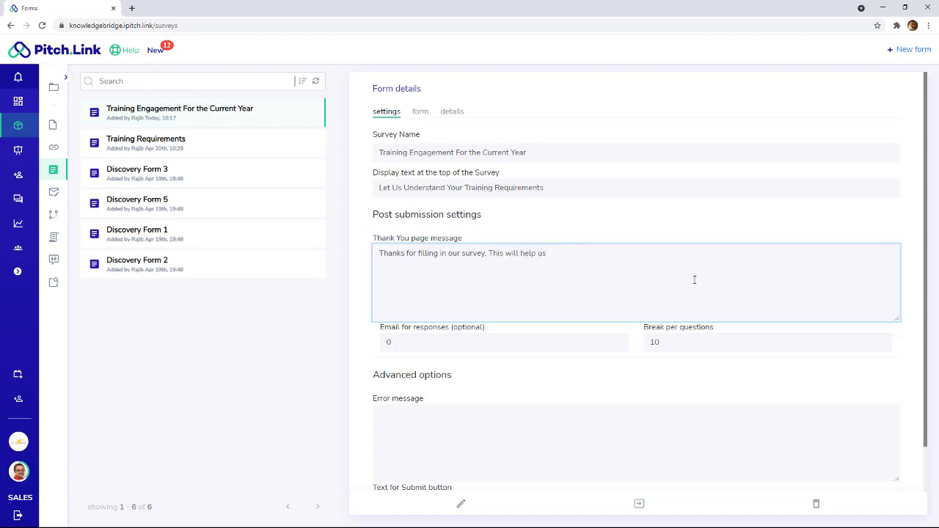
pyautogui.write(' provide an optimized solution for your needs.')
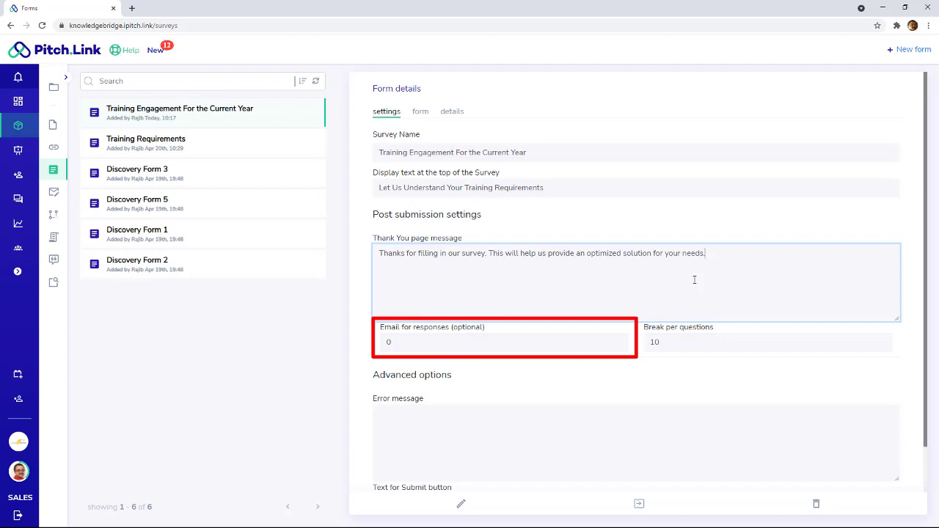
# - Replace the response email value 0 with the company sales e-mail address, then select the break value 10
pyautogui.doubleClick(460, 342)
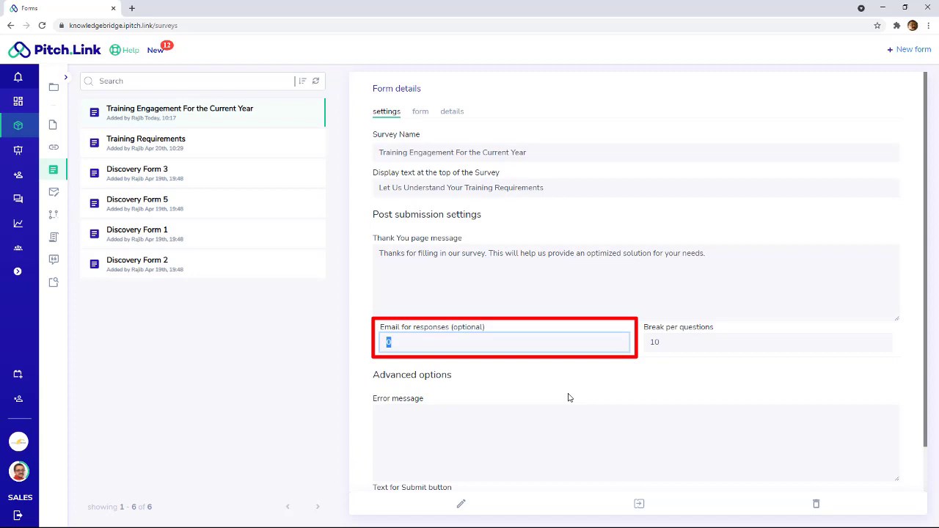
pyautogui.press('BackSpace')
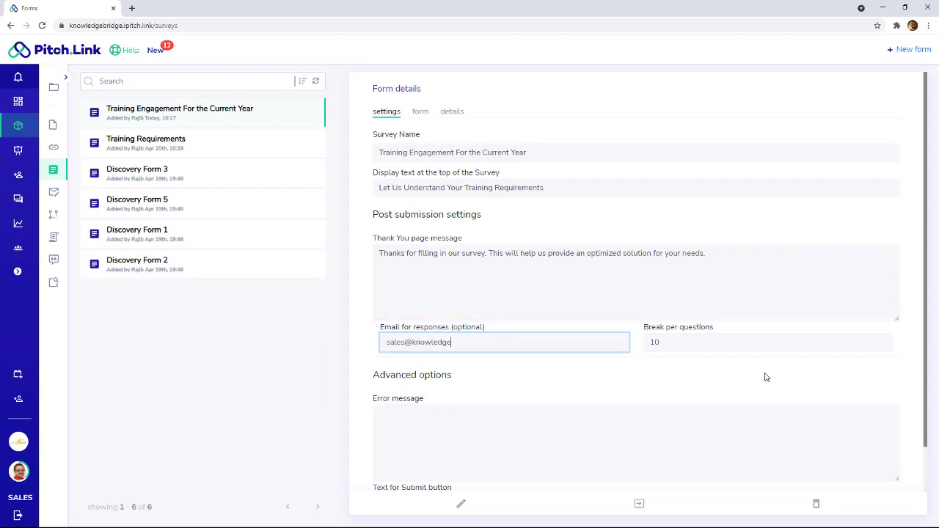
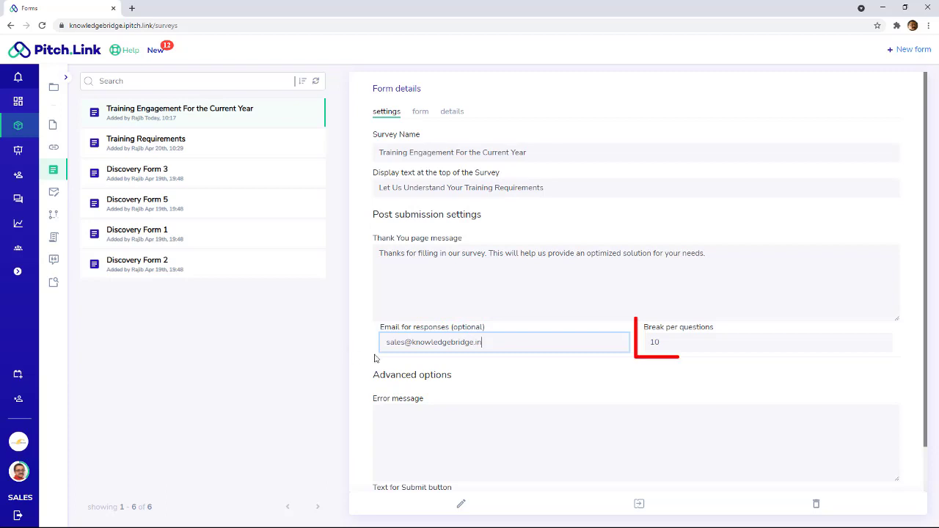
pyautogui.click(670, 342)
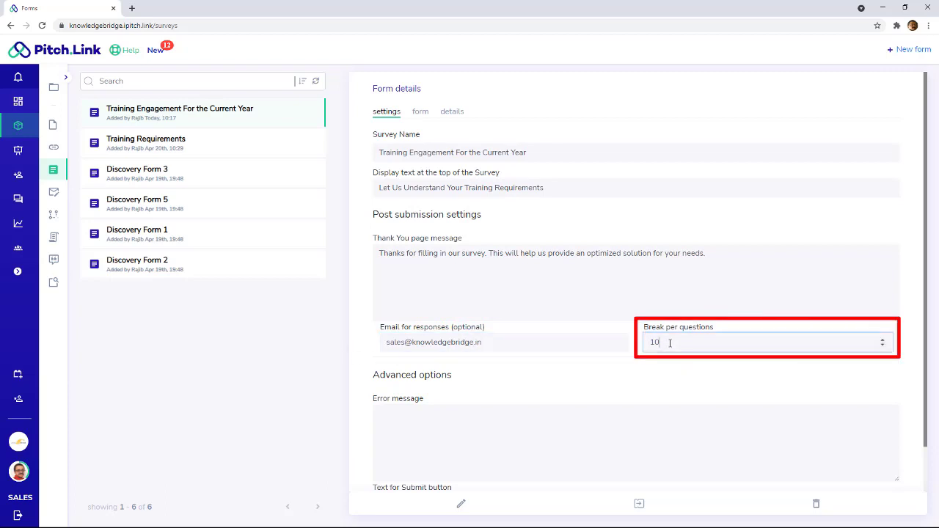
pyautogui.doubleClick(670, 342)
# - Set break per questions to 8 and add an error message asking users to fill all required fields
pyautogui.write('8')
pyautogui.click(580, 418)
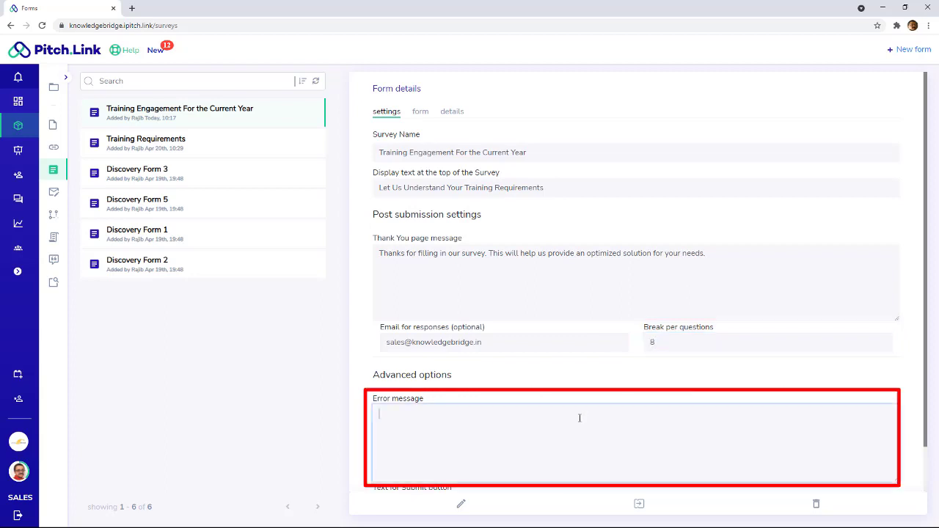
pyautogui.write('There was an error in submitting the for. Please make su')
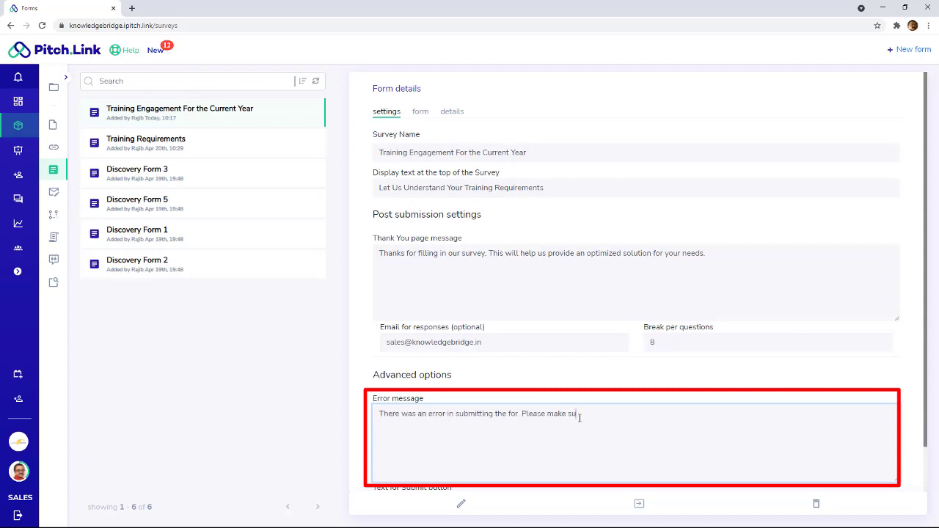
pyautogui.write('re all required fields are filled in. Thanks')
# - Label the submit button 'Upload Form' and update the settings
pyautogui.scroll(-1, 579, 418)
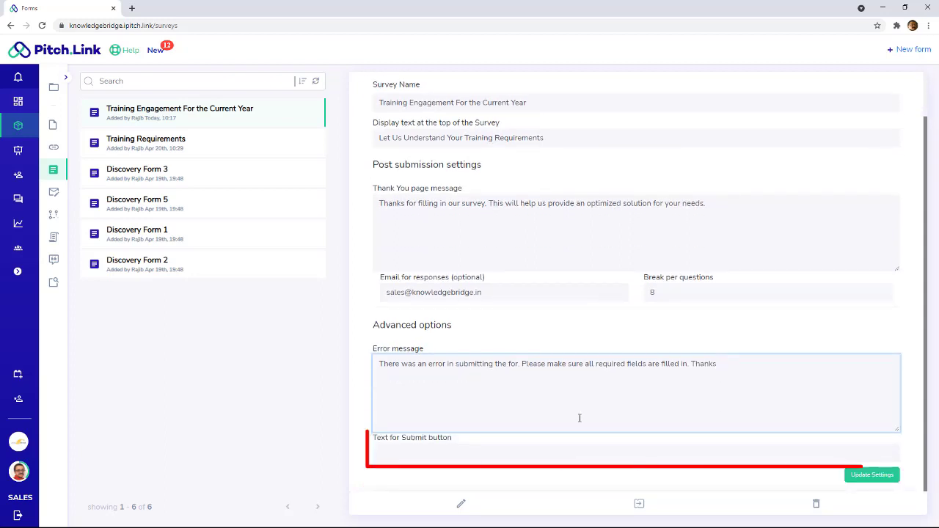
pyautogui.click(545, 454)
pyautogui.write('Uploa')
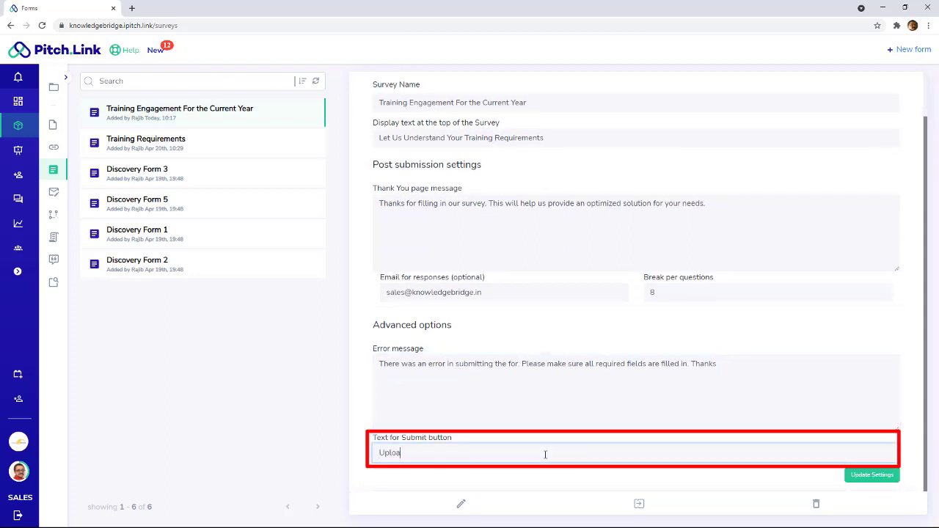
pyautogui.write('d Form')
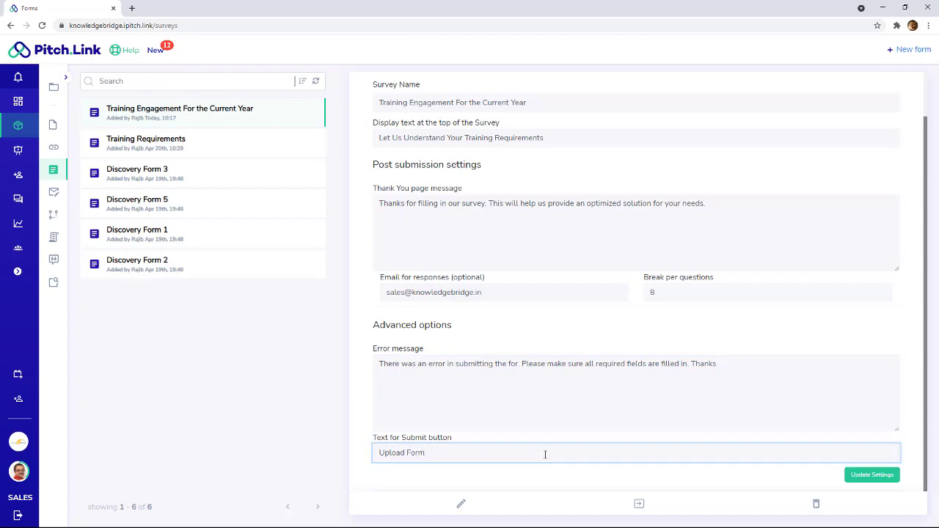
pyautogui.click(852, 476)
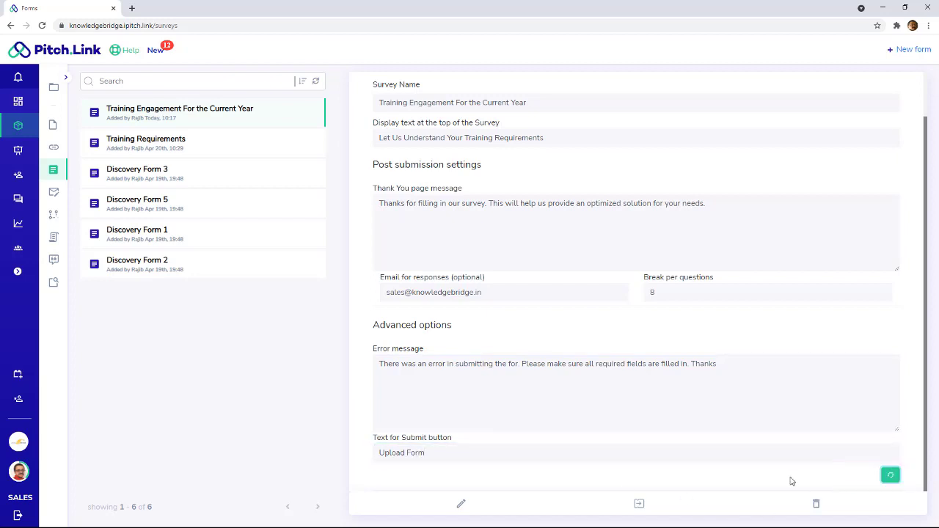